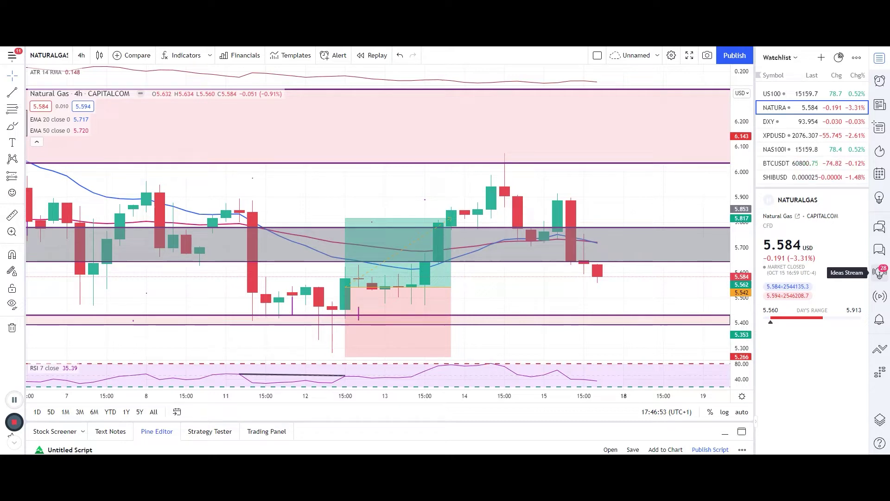
Zoom the Natural Gas 4h chart in horizontally so days 11–19 fill the view.
{"action": "key", "text": "ctrl+Up"}
{"action": "key", "text": "ctrl+Up"}
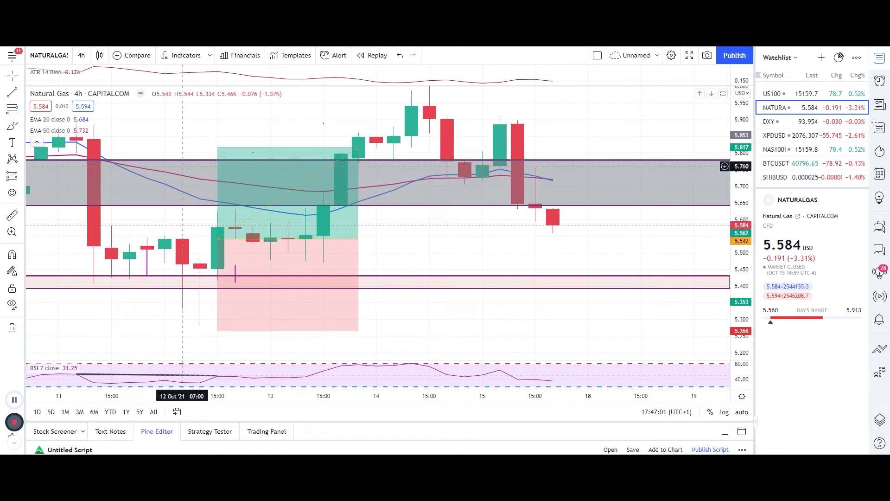
Keep the 4h interval and draw a short trend line from the tall red candle to the latest candle.
{"action": "mouse_move", "coordinate": [289, 274]}
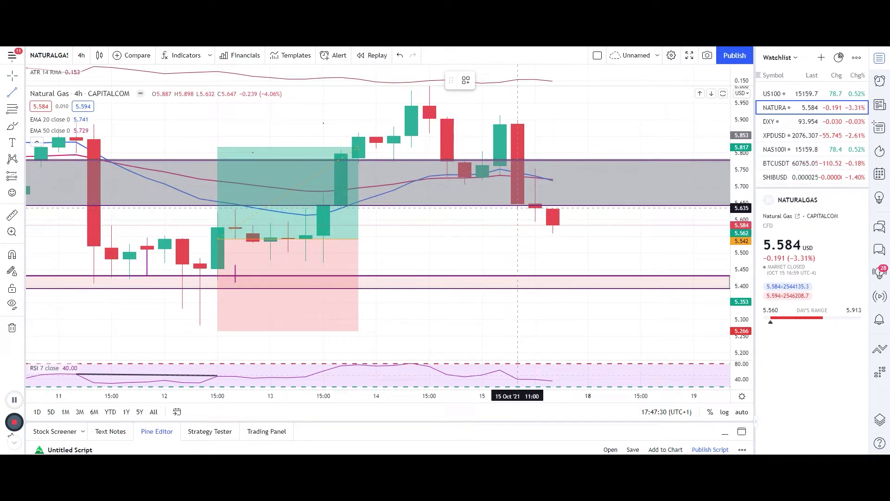
{"action": "left_click", "coordinate": [79, 57]}
{"action": "left_click", "coordinate": [93, 212]}
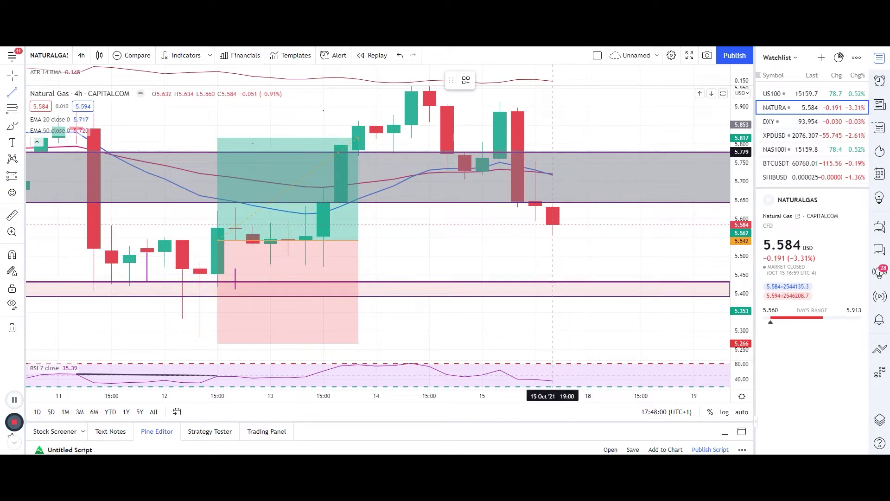
{"action": "left_click", "coordinate": [518, 204]}
{"action": "left_click", "coordinate": [553, 226]}
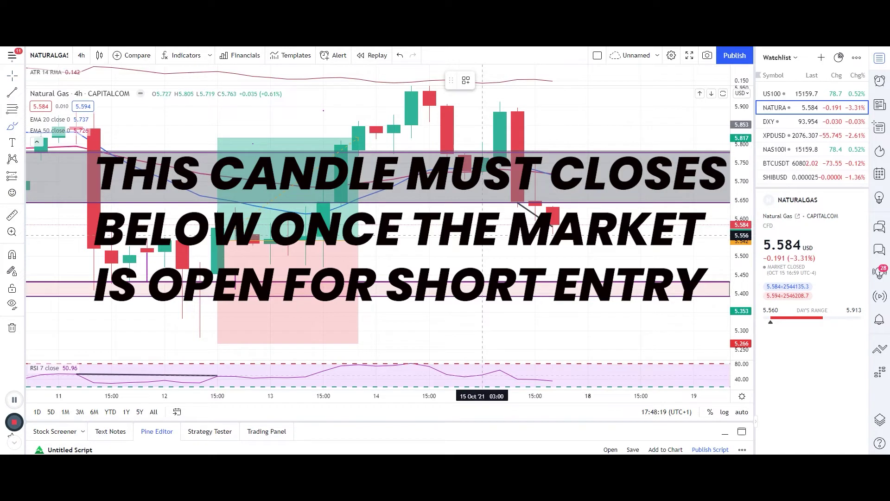
Brush purple strokes projecting a rise into the grey zone, a level and a drop, then undo the latest.
{"action": "left_click", "coordinate": [552, 227]}
{"action": "left_click_drag", "start_coordinate": [553, 228], "coordinate": [588, 198]}
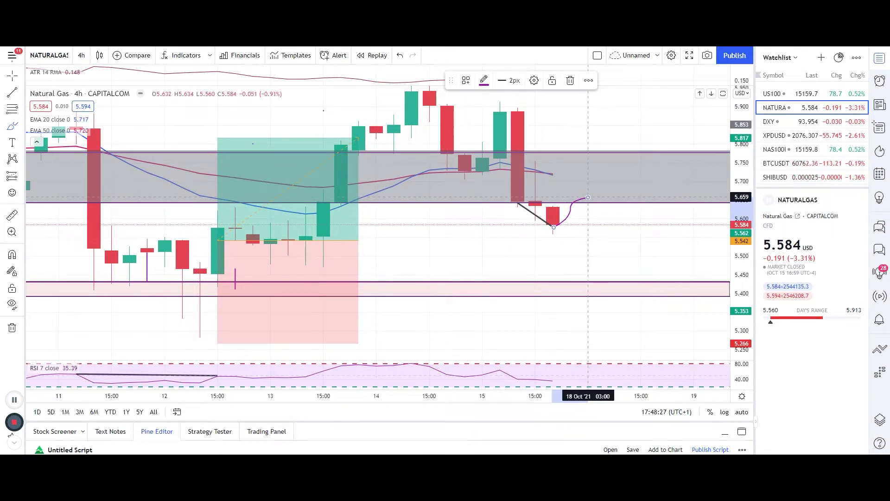
{"action": "left_click_drag", "start_coordinate": [588, 201], "coordinate": [588, 228]}
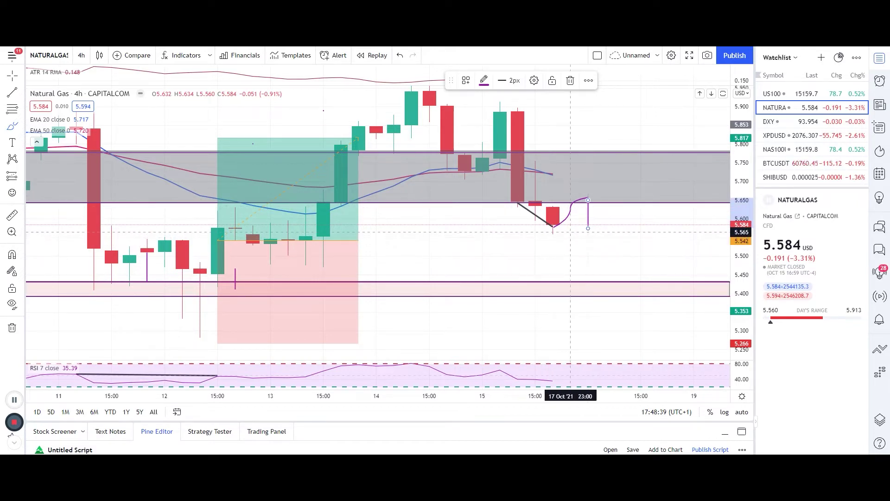
{"action": "left_click", "coordinate": [588, 229]}
{"action": "mouse_move", "coordinate": [588, 229]}
{"action": "left_mouse_down"}
{"action": "mouse_move", "coordinate": [606, 198]}
{"action": "mouse_move", "coordinate": [619, 200]}
{"action": "mouse_move", "coordinate": [623, 233]}
{"action": "mouse_move", "coordinate": [660, 232]}
{"action": "mouse_move", "coordinate": [623, 243]}
{"action": "mouse_move", "coordinate": [623, 297]}
{"action": "mouse_move", "coordinate": [612, 303]}
{"action": "left_mouse_up"}
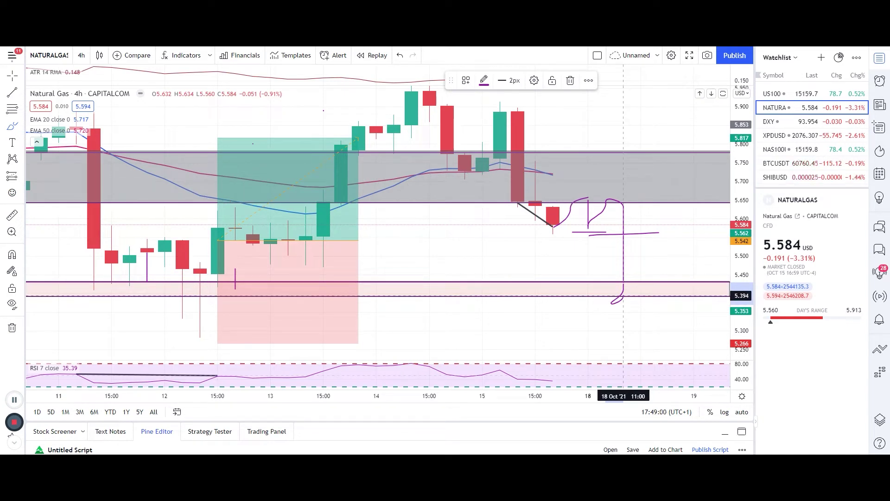
{"action": "key", "text": "ctrl+z"}
{"action": "key", "text": "ctrl+z"}
{"action": "key", "text": "ctrl+z"}
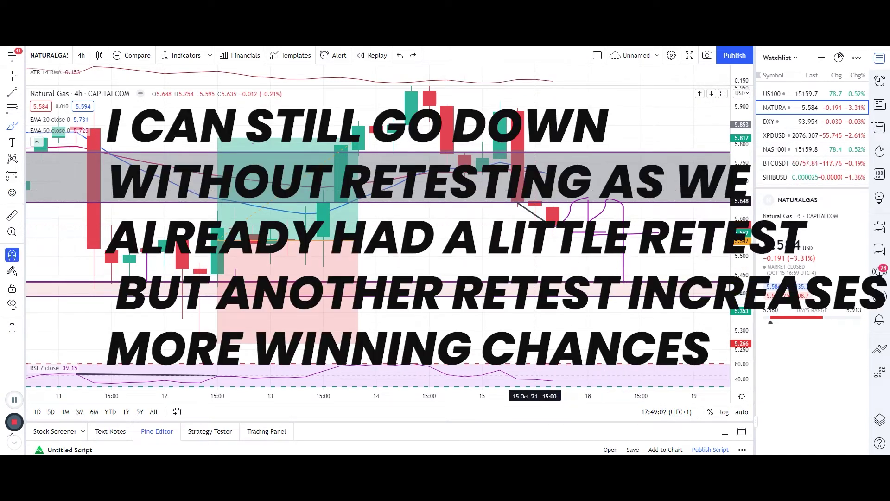
Remove the old strokes and brush a projected rise from the latest candle's low.
{"action": "key", "text": "ctrl+z"}
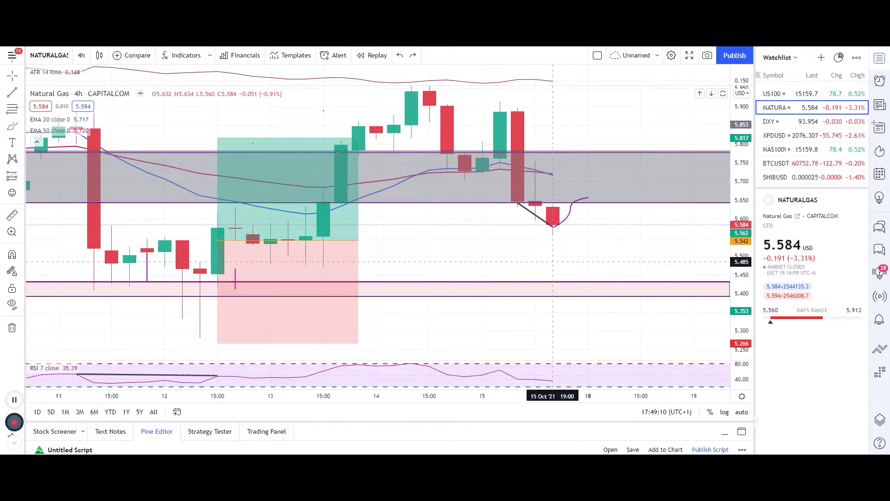
{"action": "left_click_drag", "start_coordinate": [555, 227], "coordinate": [589, 201]}
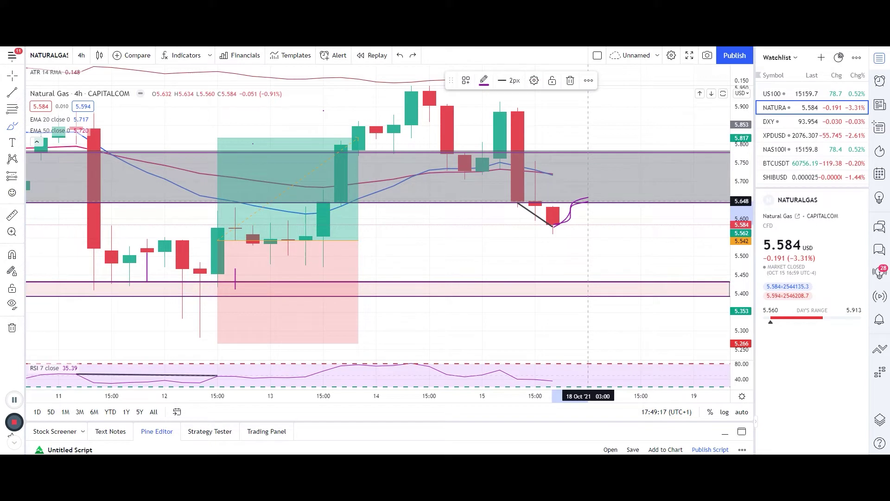
{"action": "key", "text": "Delete"}
{"action": "left_click", "coordinate": [571, 229]}
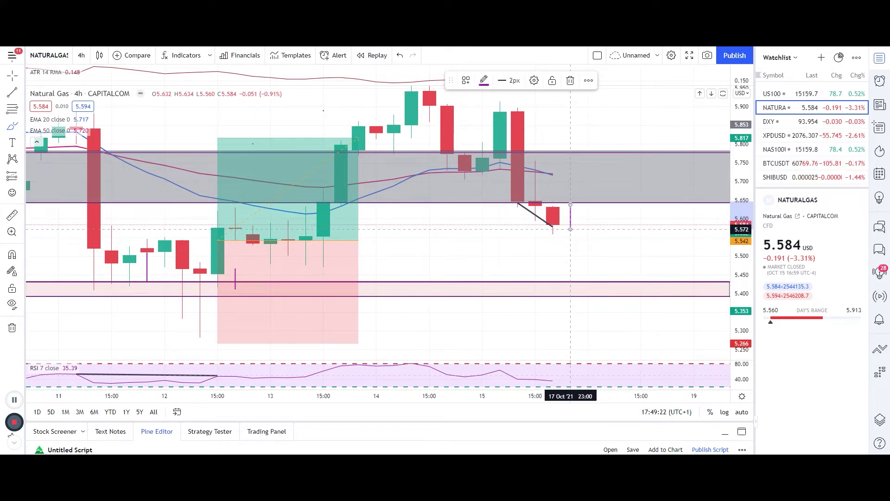
Brush a zigzag retest under the grey zone, a level and drop toward the lower zone, undoing the final stroke.
{"action": "mouse_move", "coordinate": [589, 201]}
{"action": "left_mouse_down"}
{"action": "mouse_move", "coordinate": [588, 232]}
{"action": "mouse_move", "coordinate": [570, 238]}
{"action": "mouse_move", "coordinate": [623, 228]}
{"action": "left_mouse_up"}
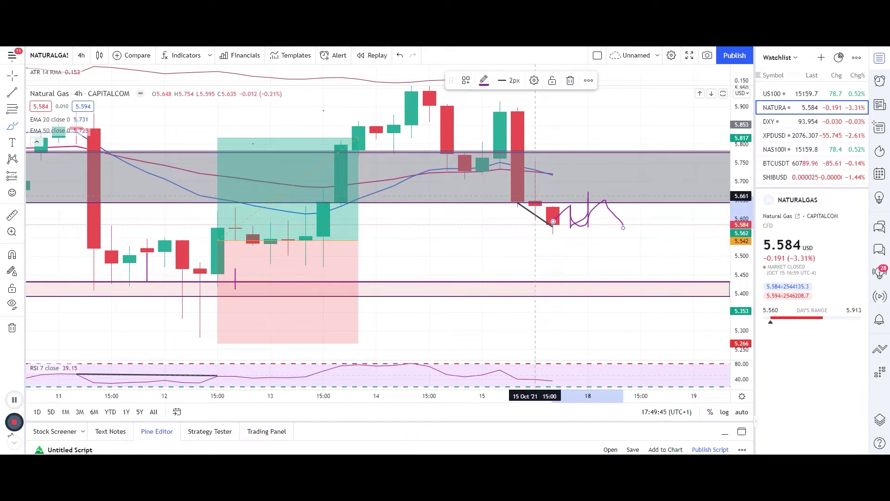
{"action": "mouse_move", "coordinate": [554, 226]}
{"action": "left_mouse_down"}
{"action": "mouse_move", "coordinate": [641, 226]}
{"action": "mouse_move", "coordinate": [623, 239]}
{"action": "mouse_move", "coordinate": [623, 280]}
{"action": "left_mouse_up"}
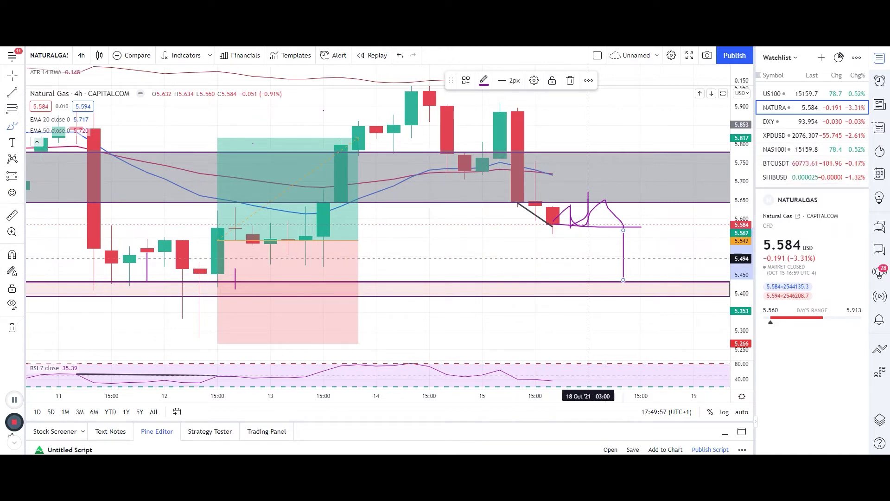
{"action": "mouse_move", "coordinate": [553, 219]}
{"action": "left_mouse_down"}
{"action": "mouse_move", "coordinate": [554, 198]}
{"action": "mouse_move", "coordinate": [570, 186]}
{"action": "left_mouse_up"}
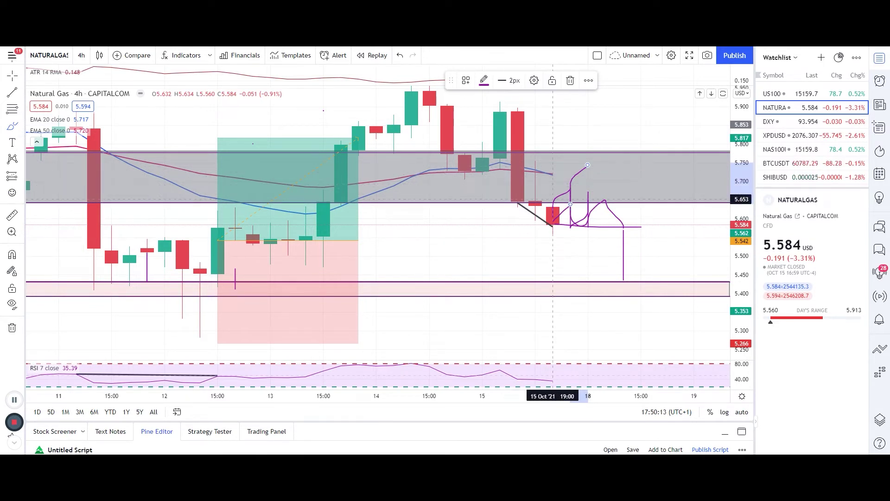
{"action": "key", "text": "ctrl+z"}
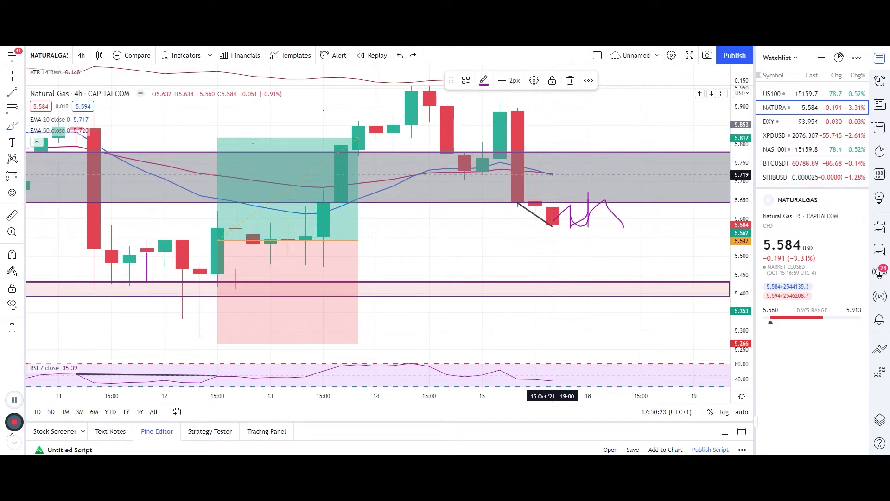
Brush a vertical purple stroke from above the latest Natural Gas candle up past the grey zone.
{"action": "left_click_drag", "start_coordinate": [553, 174], "coordinate": [552, 166]}
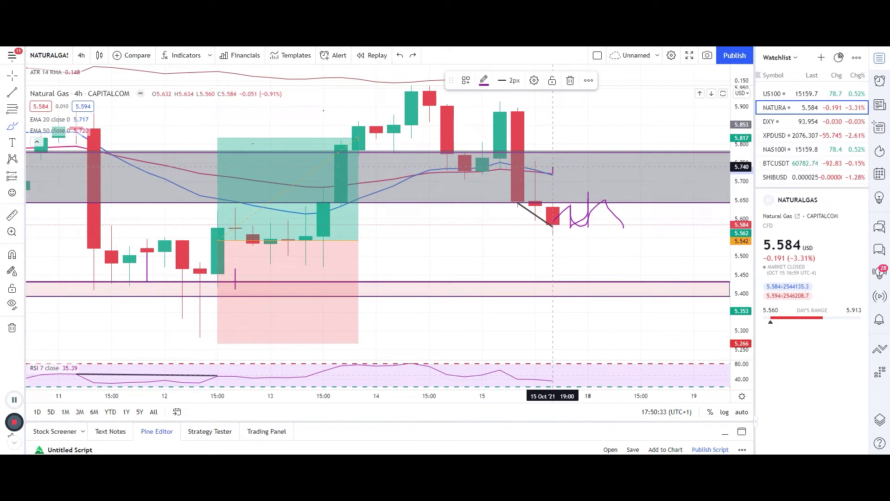
{"action": "left_click_drag", "start_coordinate": [552, 167], "coordinate": [553, 116]}
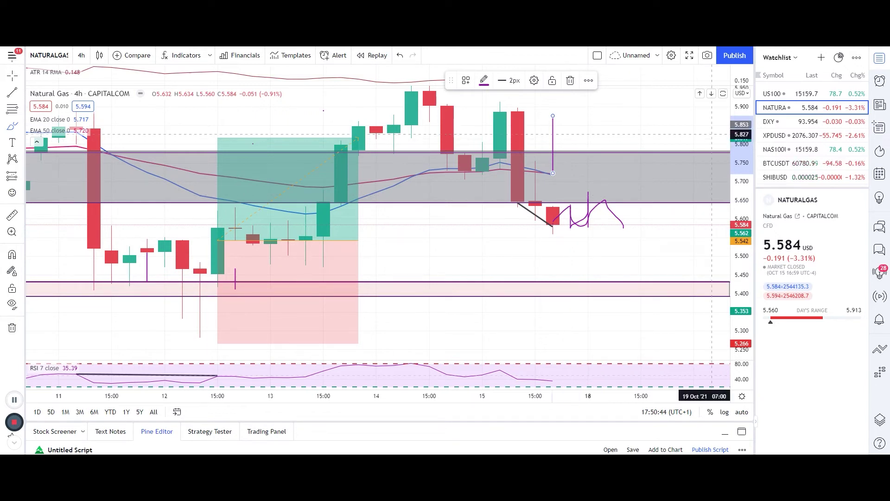
{"action": "scroll", "coordinate": [770, 136], "scroll_direction": "down", "scroll_amount": 5}
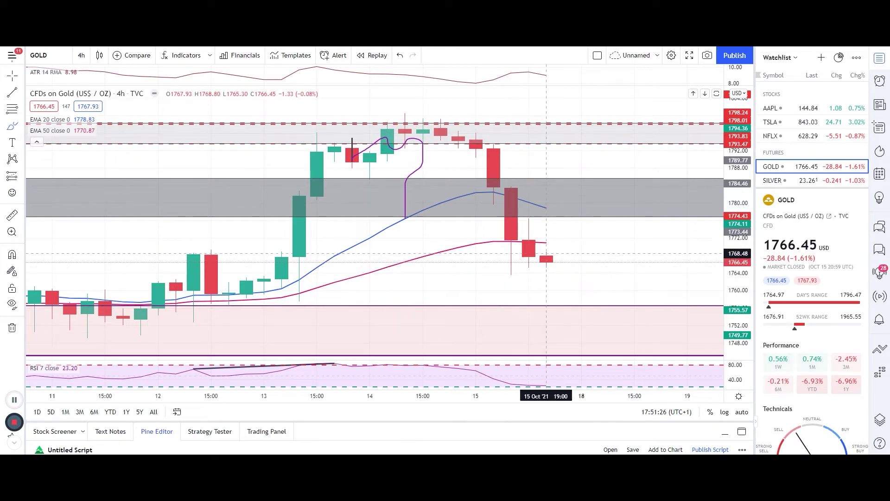
Brush a purple drop from the latest Gold candle toward 1756 curving right, then switch to Natural Gas.
{"action": "left_click_drag", "start_coordinate": [546, 262], "coordinate": [547, 307]}
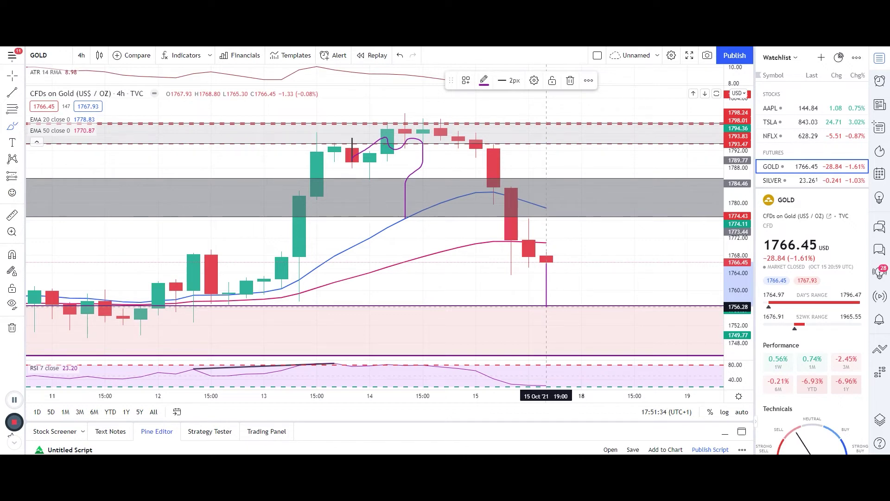
{"action": "mouse_move", "coordinate": [546, 306]}
{"action": "left_mouse_down"}
{"action": "mouse_move", "coordinate": [562, 291]}
{"action": "mouse_move", "coordinate": [579, 297]}
{"action": "mouse_move", "coordinate": [582, 311]}
{"action": "mouse_move", "coordinate": [599, 269]}
{"action": "left_mouse_up"}
{"action": "left_click", "coordinate": [564, 264]}
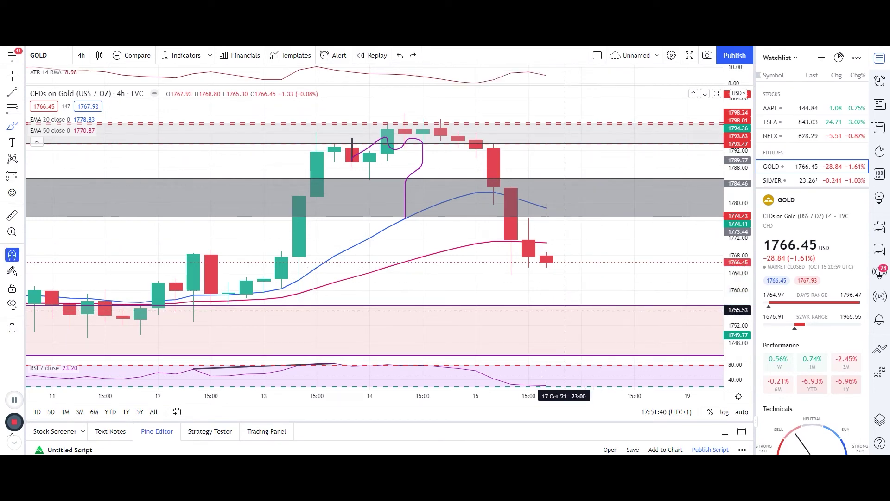
{"action": "key", "text": "Down"}
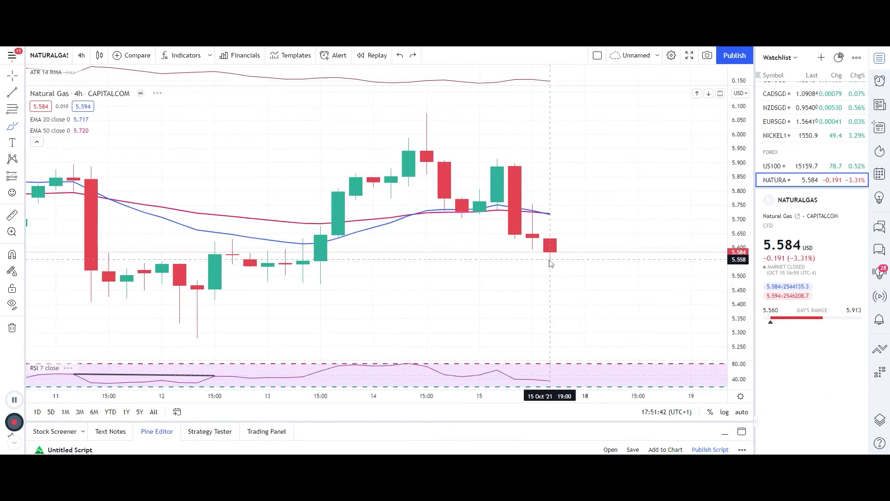
On Gold, brush a purple drop below the 1755 line and a flat line extending right.
{"action": "key", "text": "Up"}
{"action": "left_click_drag", "start_coordinate": [564, 276], "coordinate": [564, 322]}
{"action": "left_click_drag", "start_coordinate": [568, 282], "coordinate": [634, 286]}
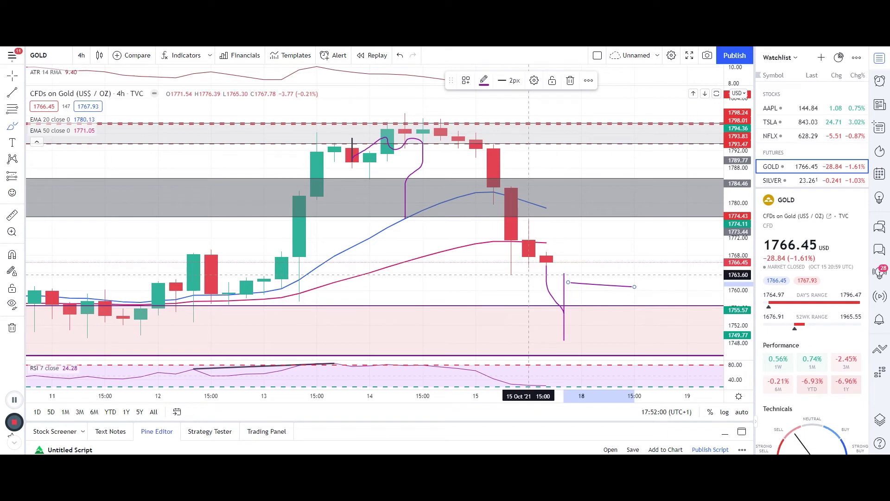
{"action": "scroll", "coordinate": [737, 299], "scroll_direction": "down", "scroll_amount": 2}
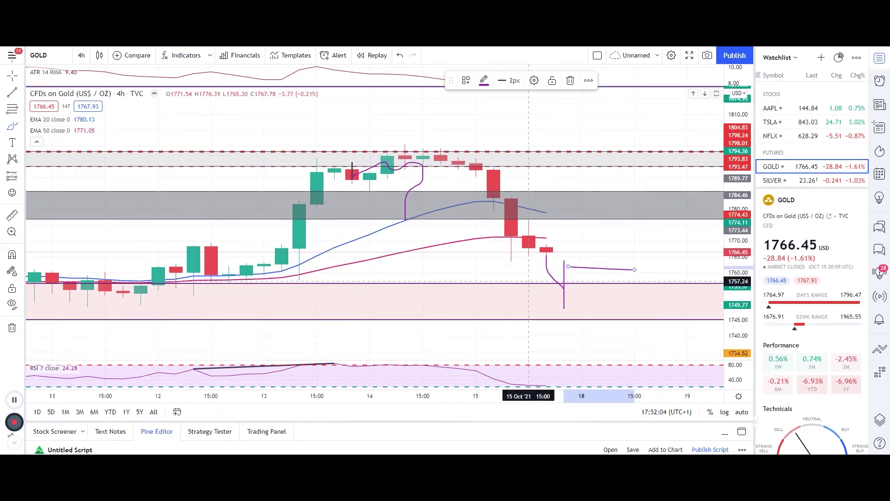